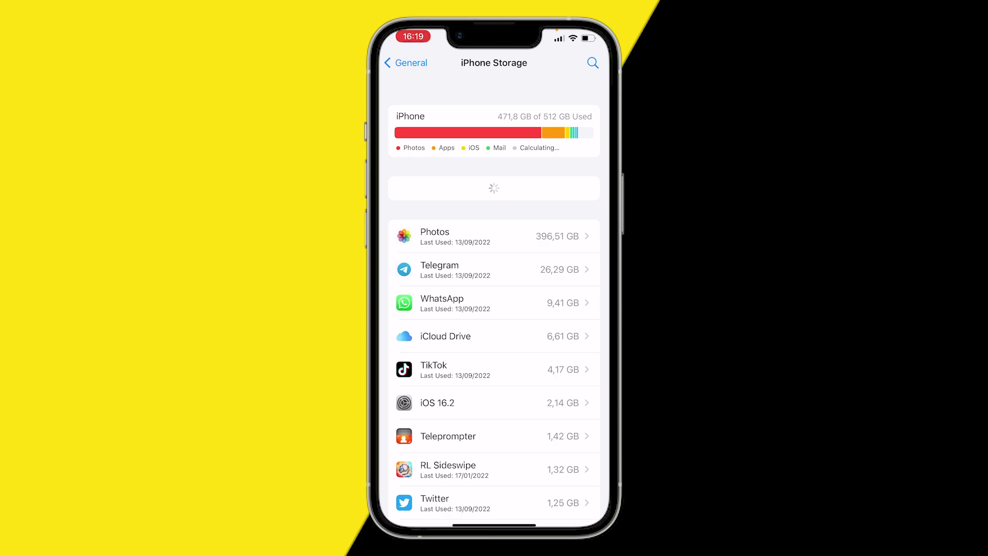
scroll(494, 356, "down", 4)
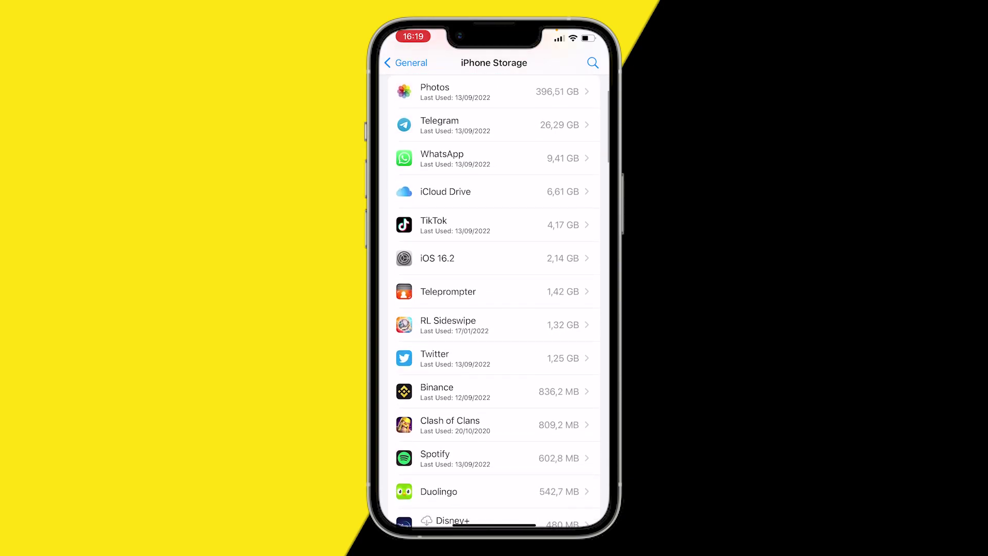
Open Twitter's storage page (224.1 MB app, 1.03 GB data) and try Offload App.
left_click(494, 358)
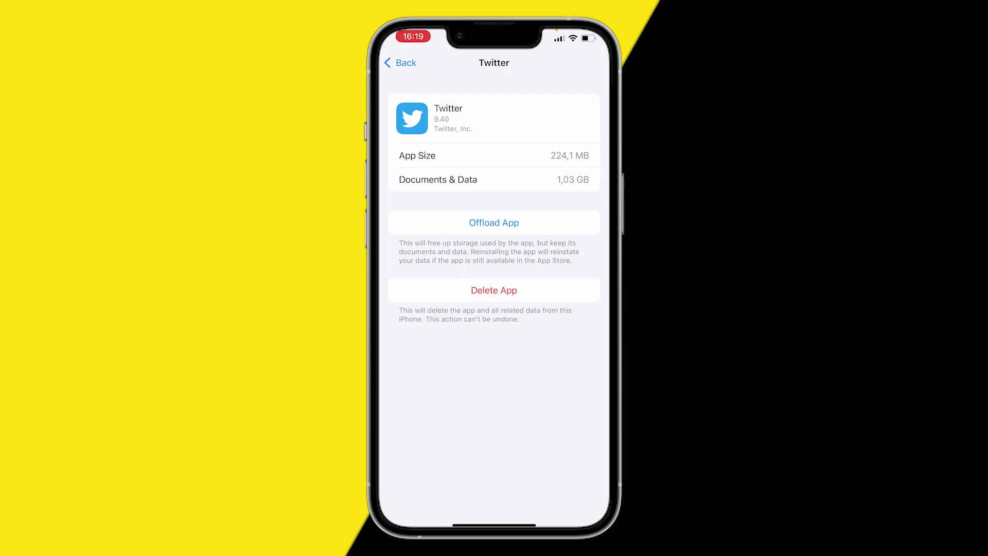
left_click(495, 222)
left_click(494, 507)
Return to General and start a Software Update check.
left_click_drag(587, 35, 587, 309)
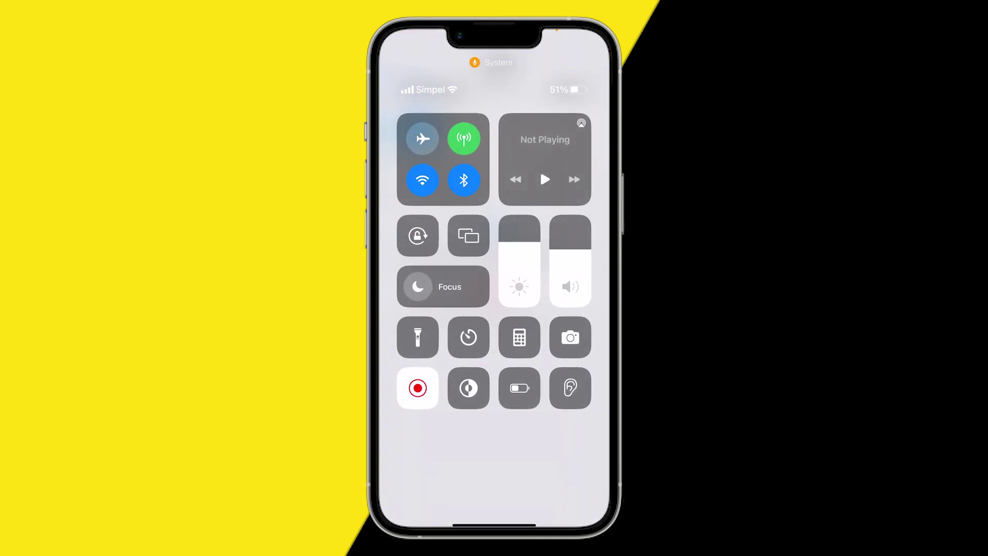
left_click(402, 63)
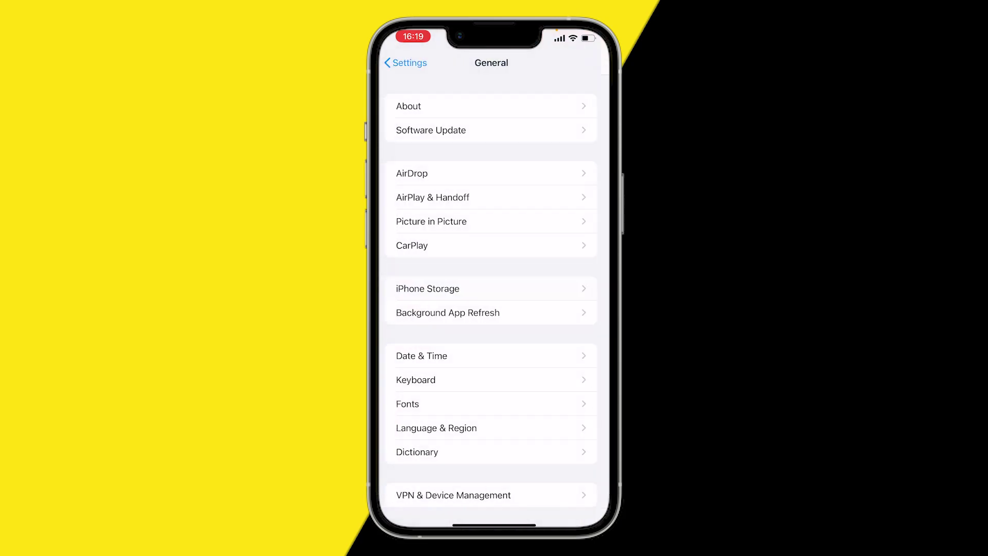
left_click(434, 130)
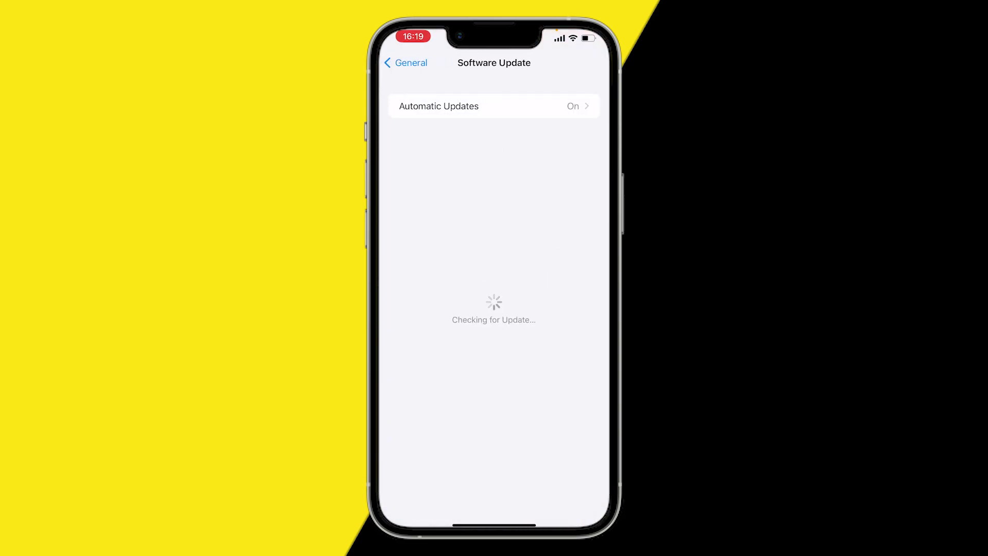